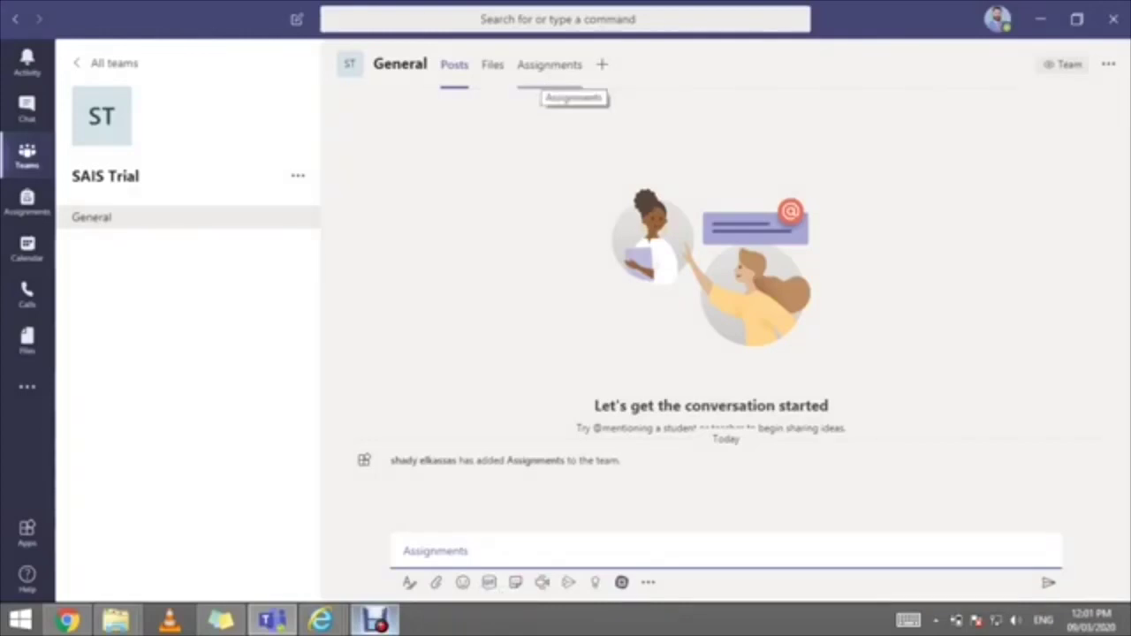
- Open the class team's assignments and start a new assignment in the General channel of Grade 11 Physics
left_click(548, 64)
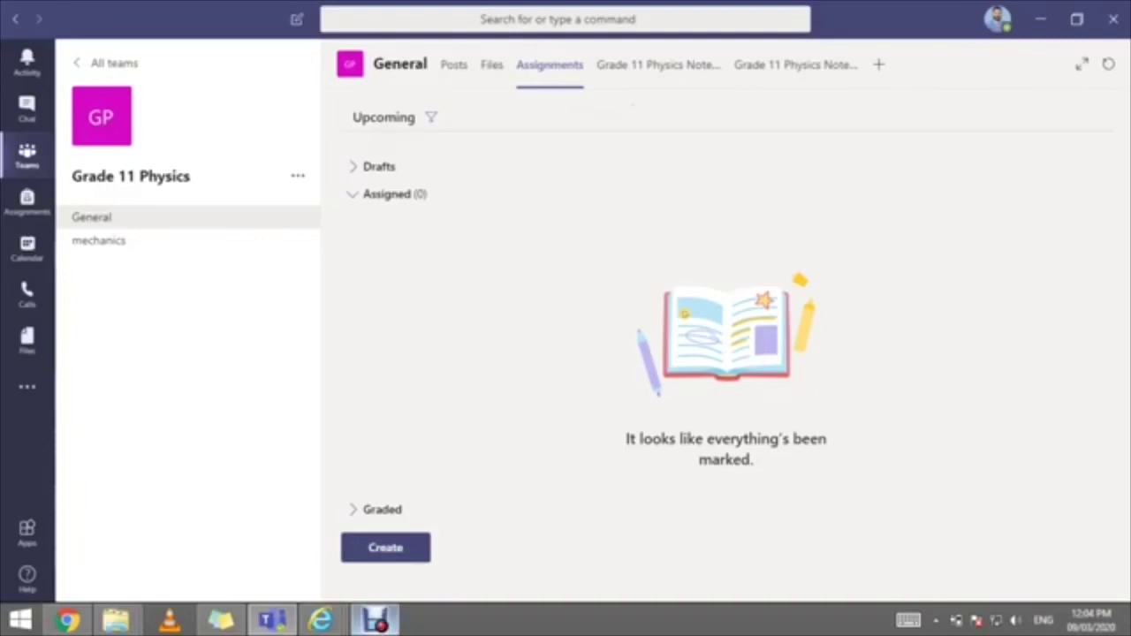
left_click_drag(385, 547, 696, 459)
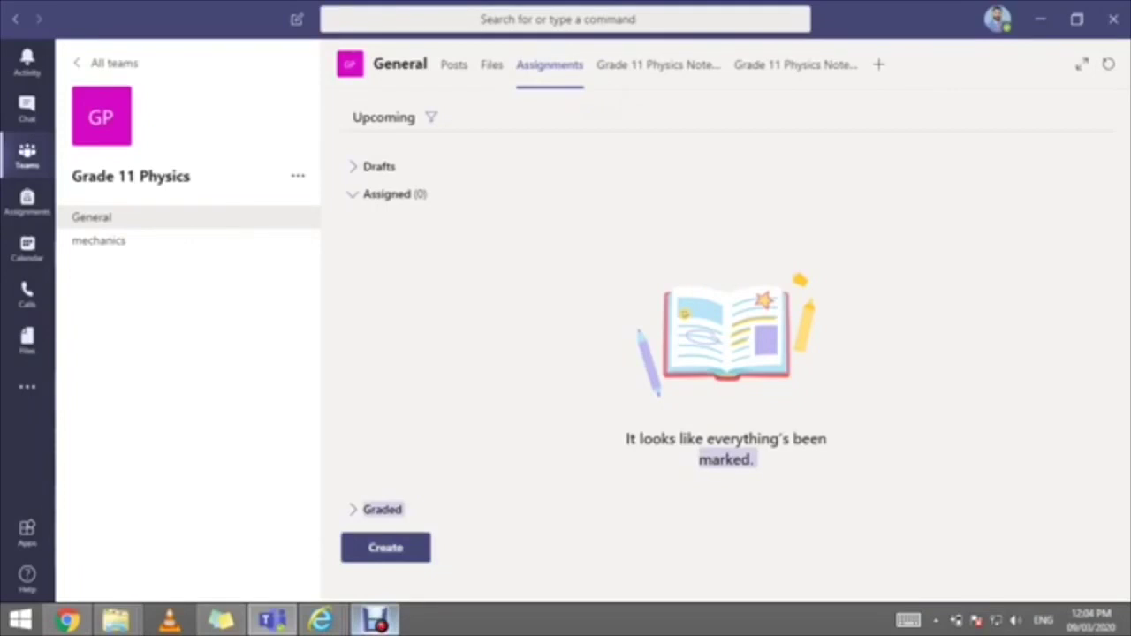
left_click(385, 547)
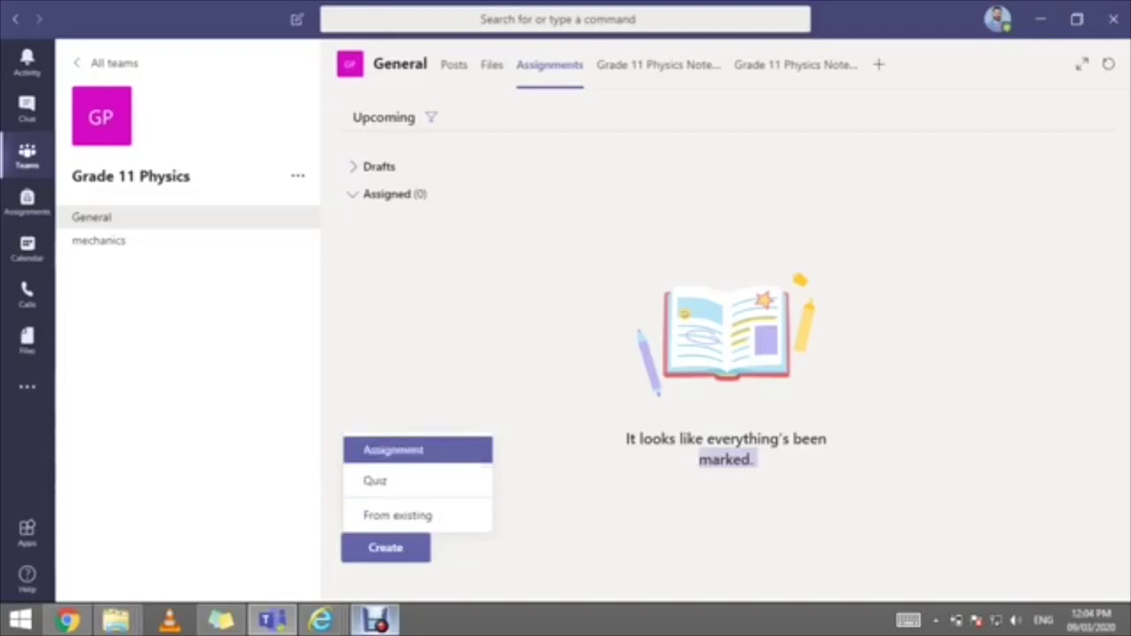
key("Return")
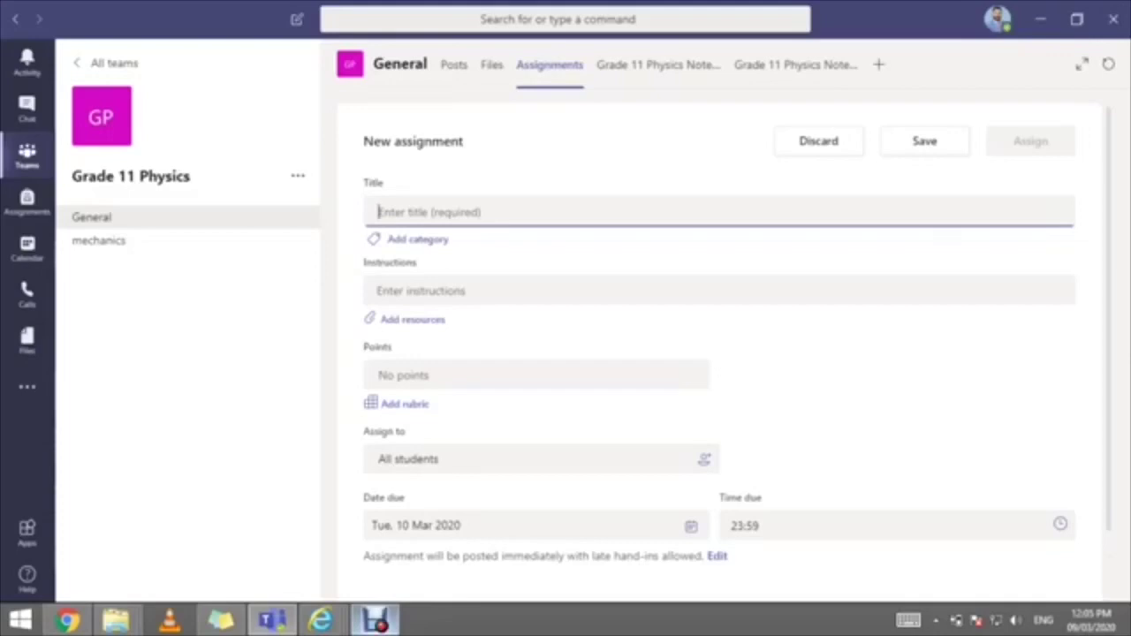
- Title the new assignment "HW 1"
type("test")
key("BackSpace")
key("BackSpace")
key("BackSpace")
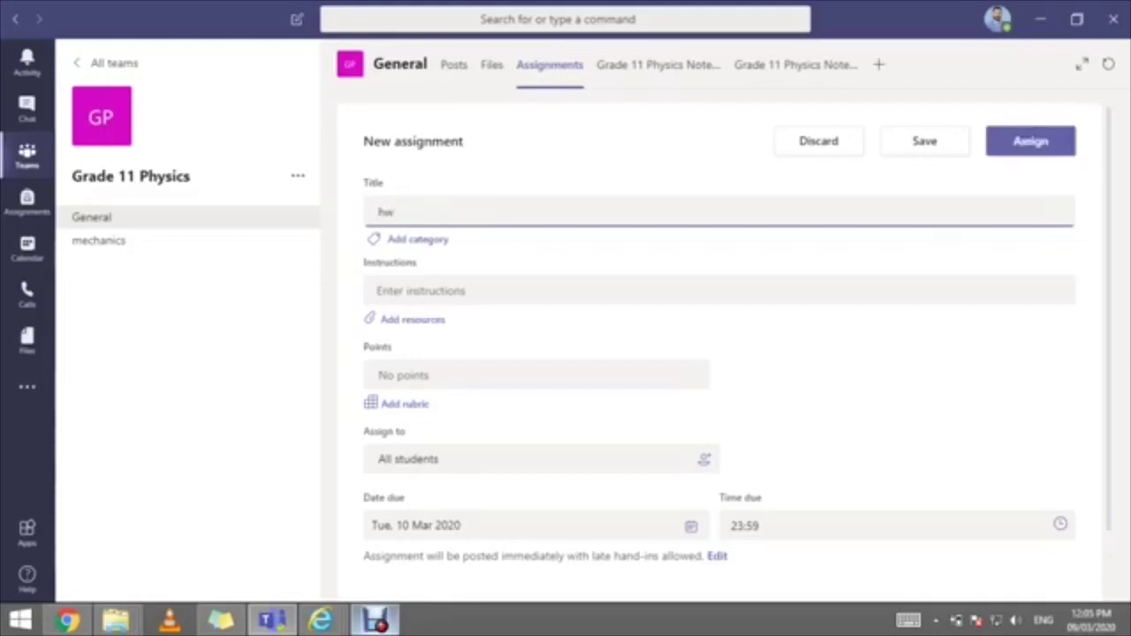
key("BackSpace")
type("HW 2")
key("BackSpace")
type("1")
left_click(417, 238)
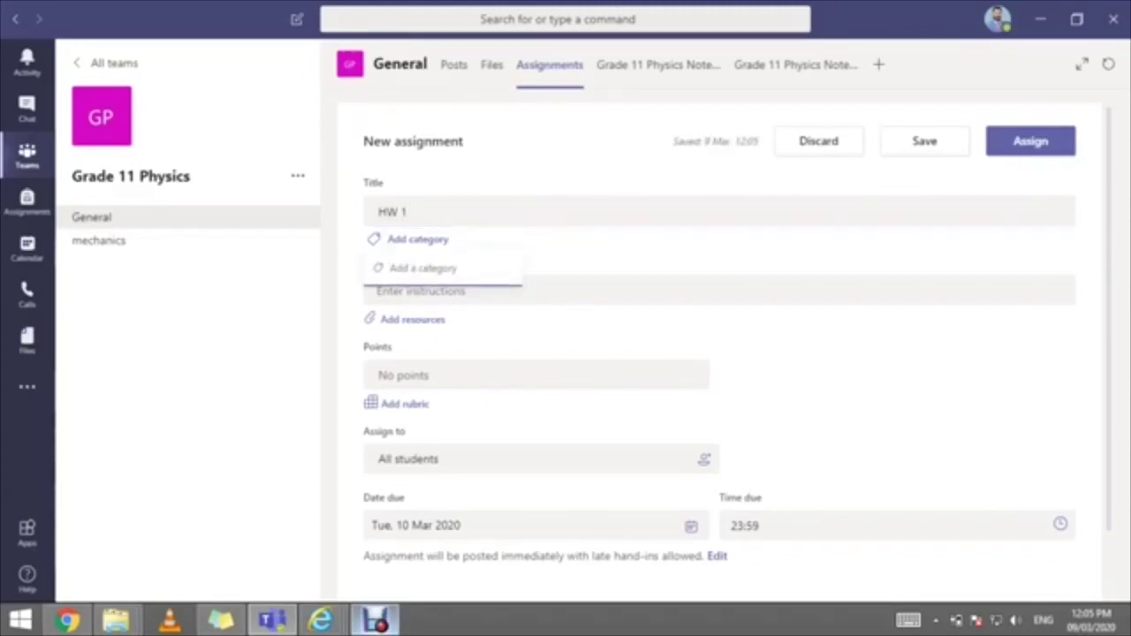
key("Escape")
left_click(460, 291)
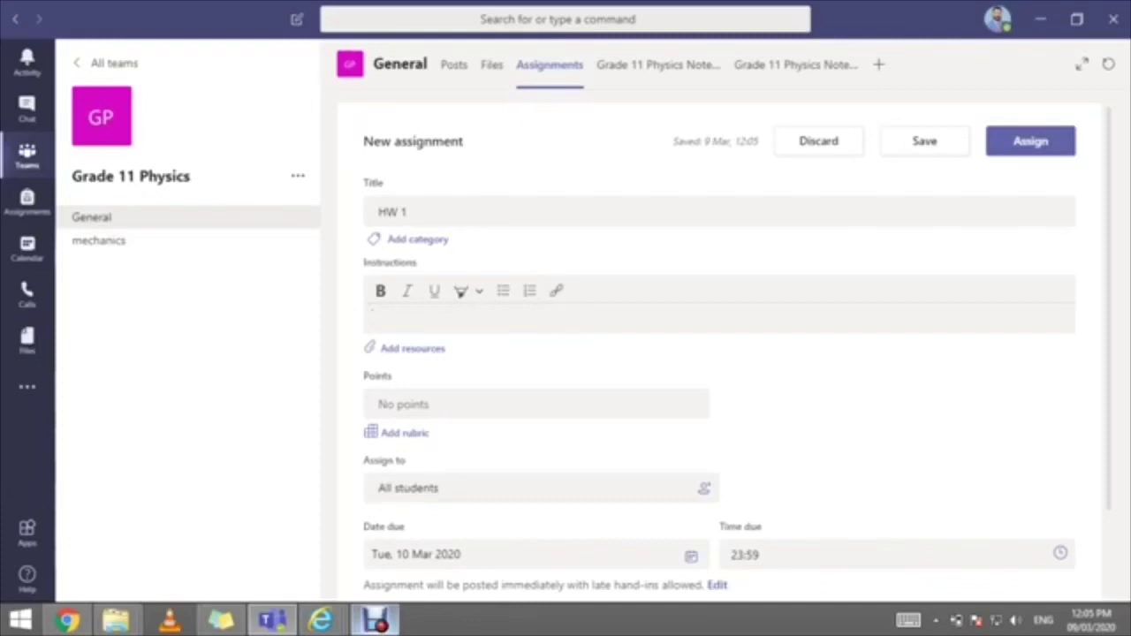
left_click(412, 348)
key("Return")
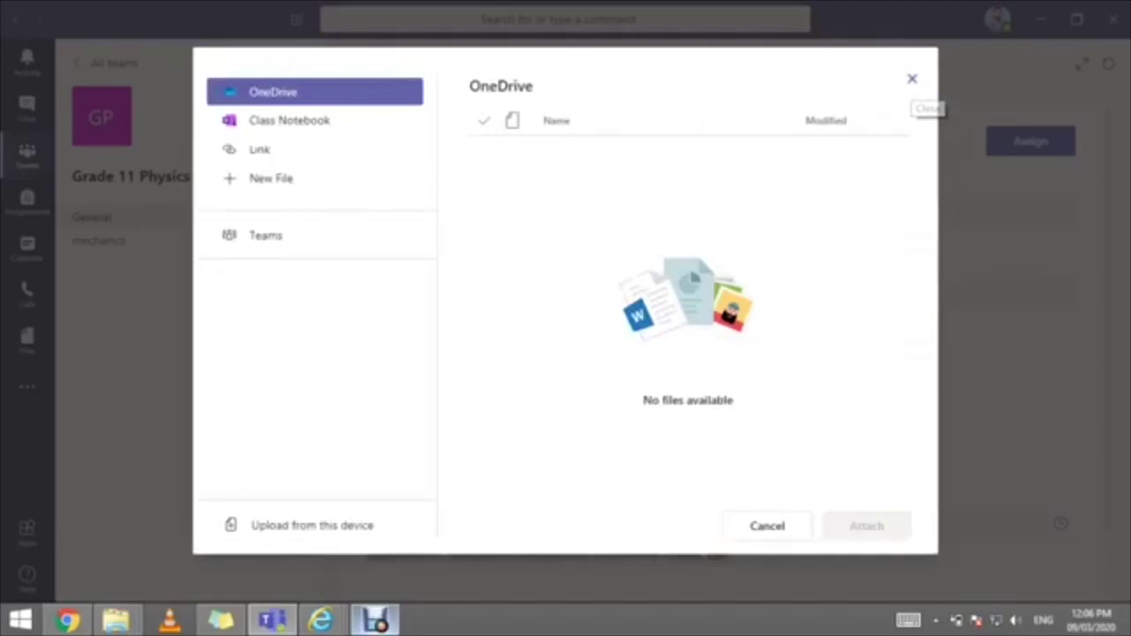
left_click(911, 78)
- Set the assignment's points to 5
left_click(379, 375)
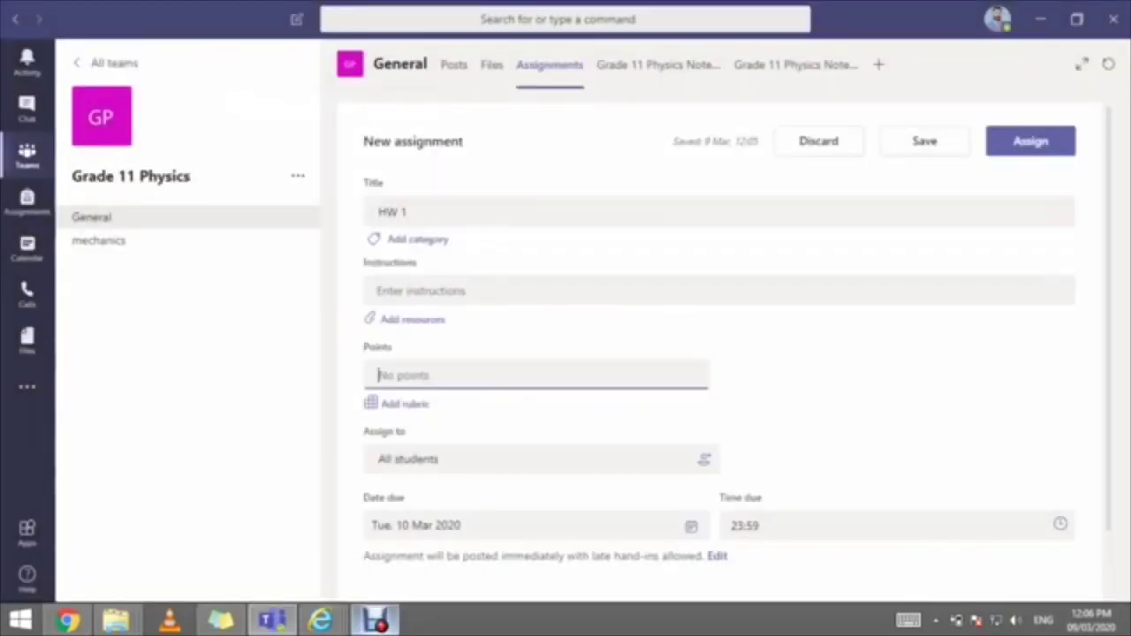
type("5")
scroll(718, 353, "down", 1)
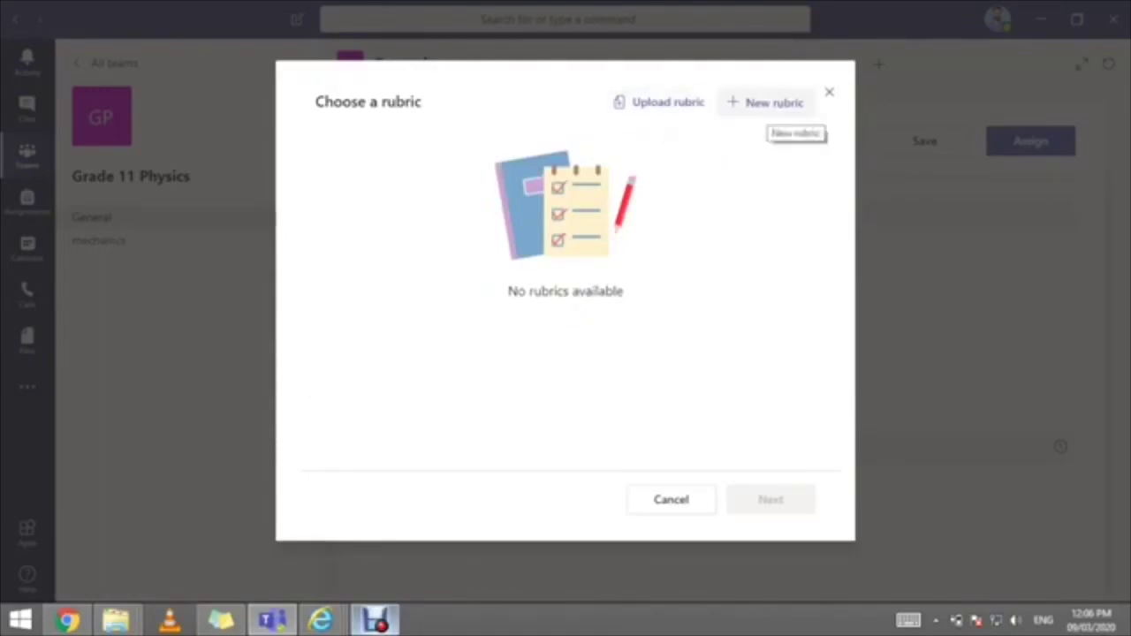
left_click(769, 103)
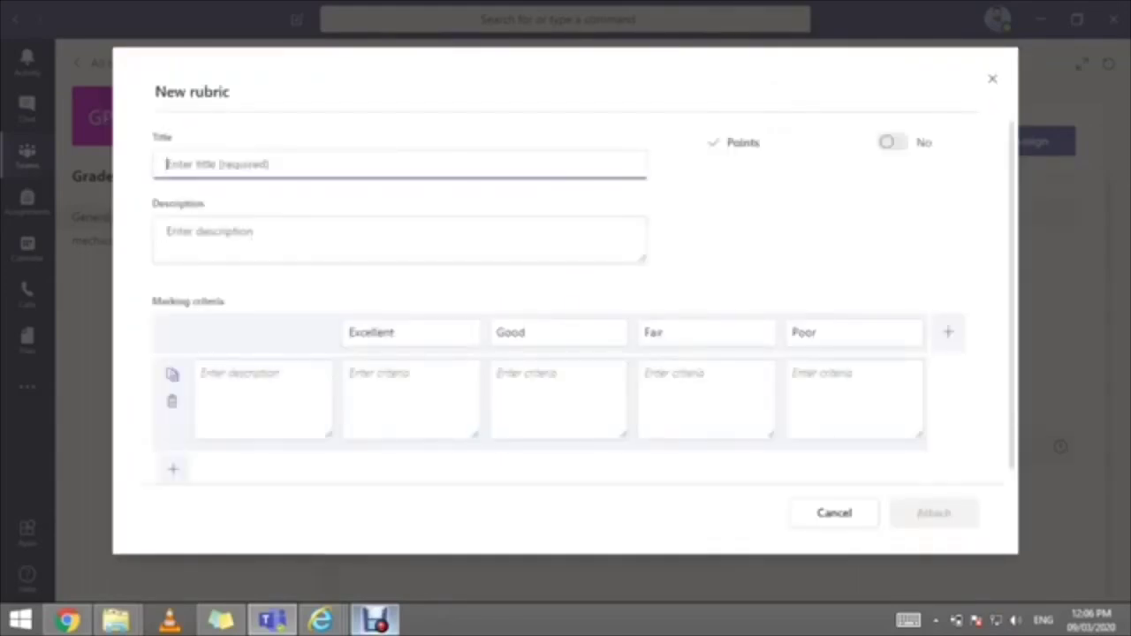
type("HW 2")
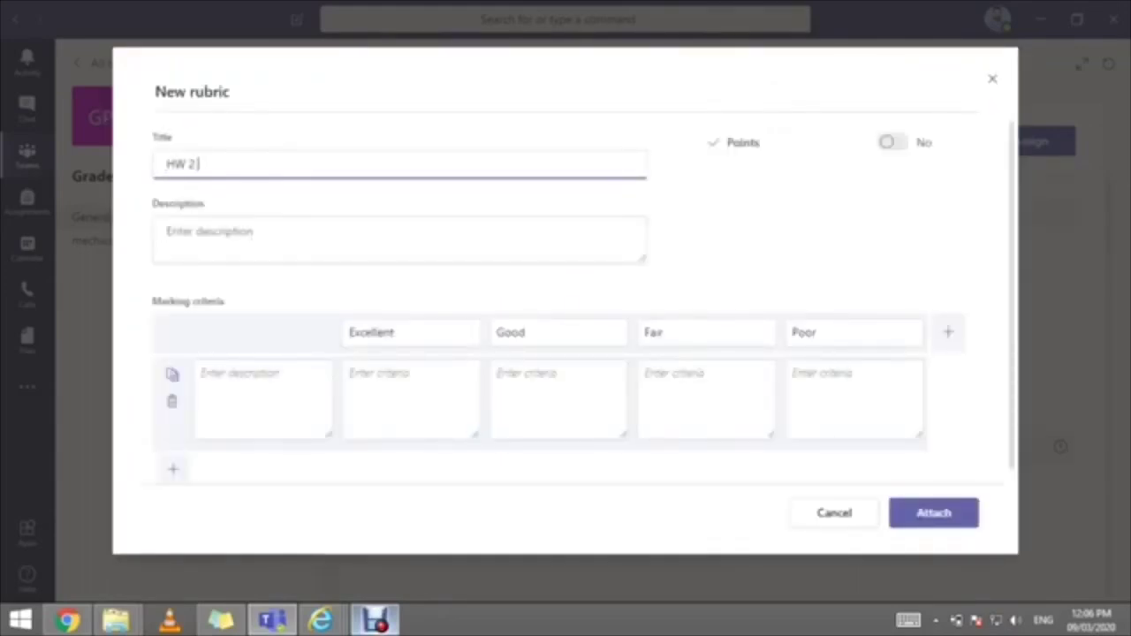
type(" Rubric")
left_click(167, 231)
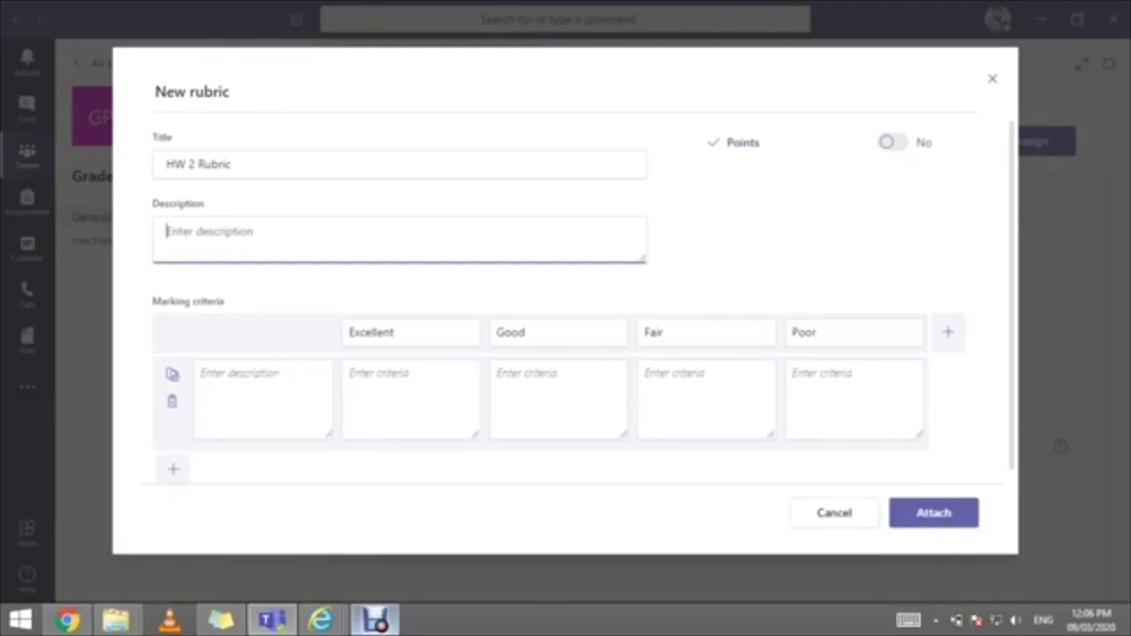
left_click(201, 373)
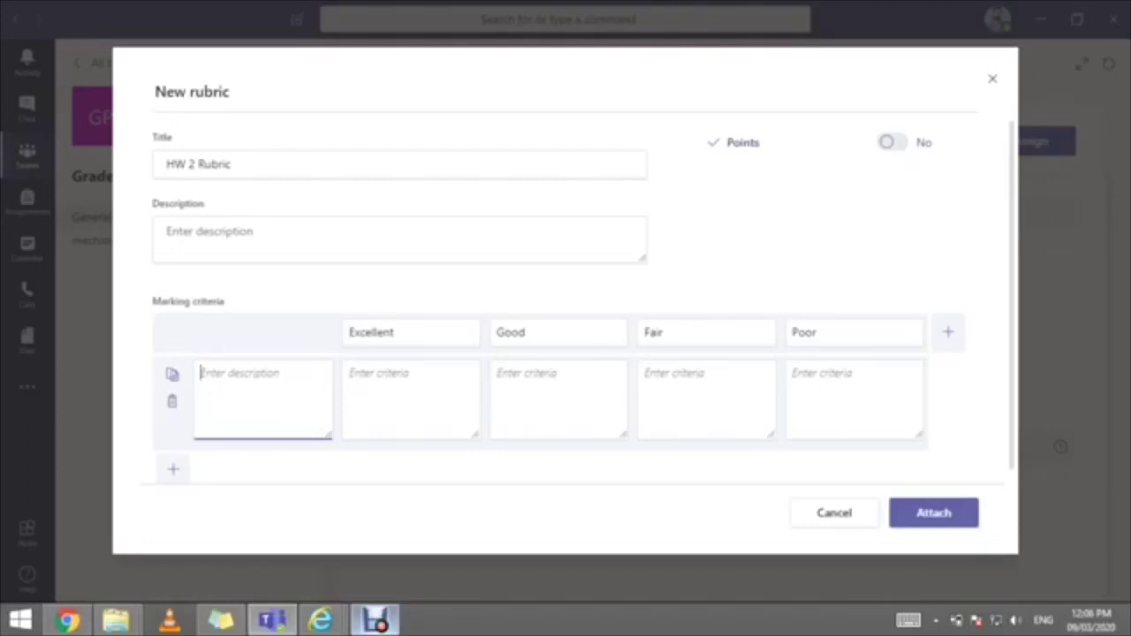
key("Tab")
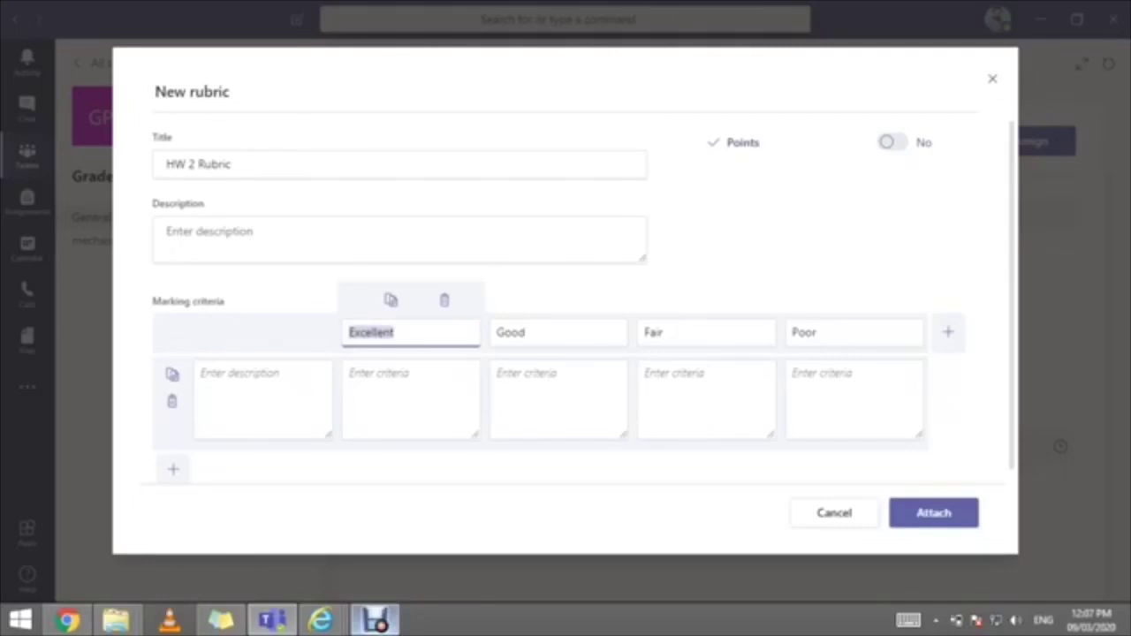
left_click(201, 373)
left_click(409, 397)
left_click(557, 398)
left_click(706, 397)
left_click(854, 397)
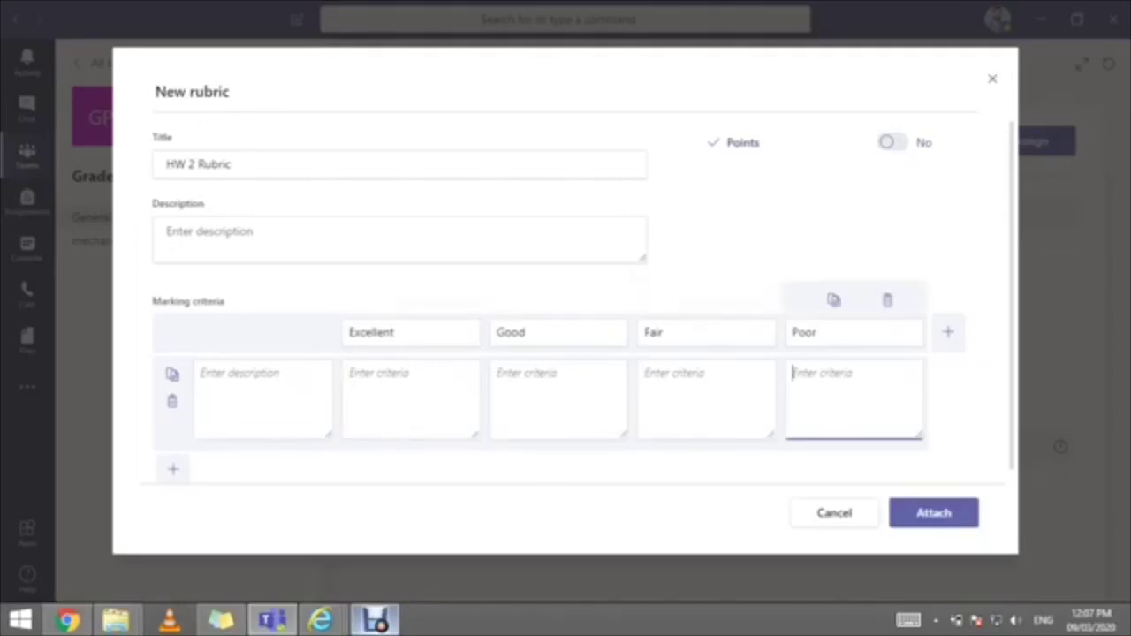
left_click(834, 512)
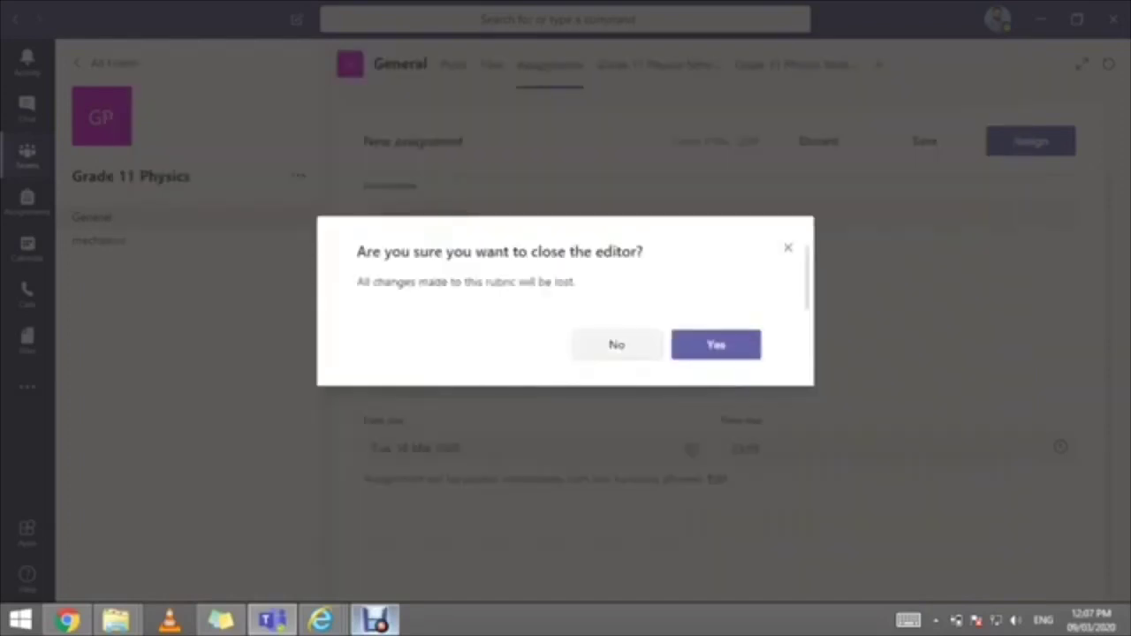
left_click(616, 344)
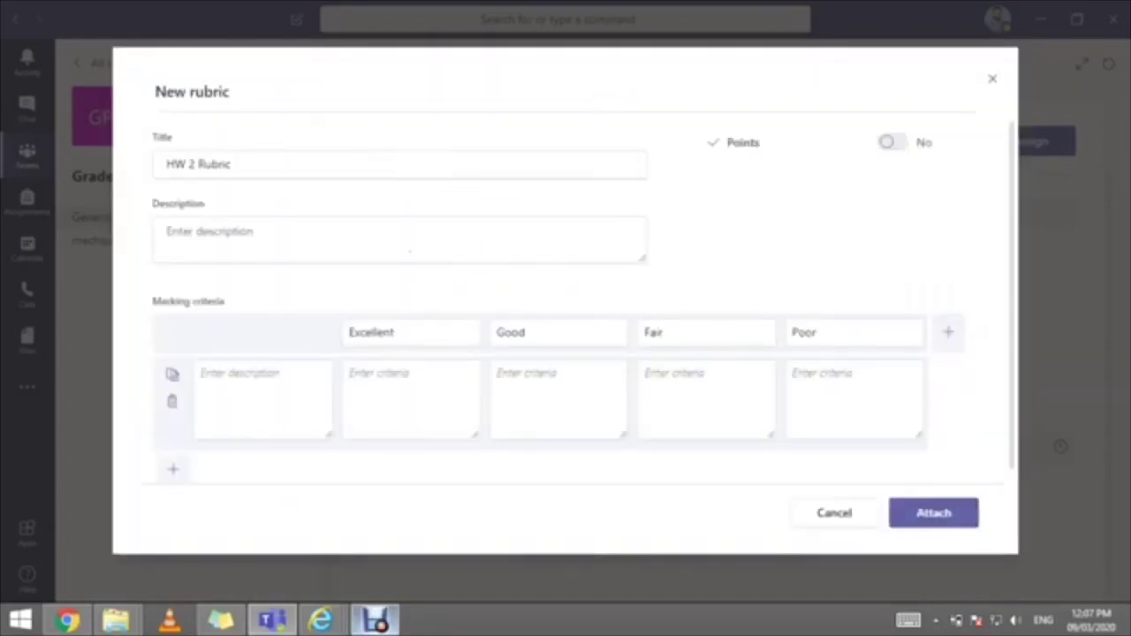
left_click(834, 513)
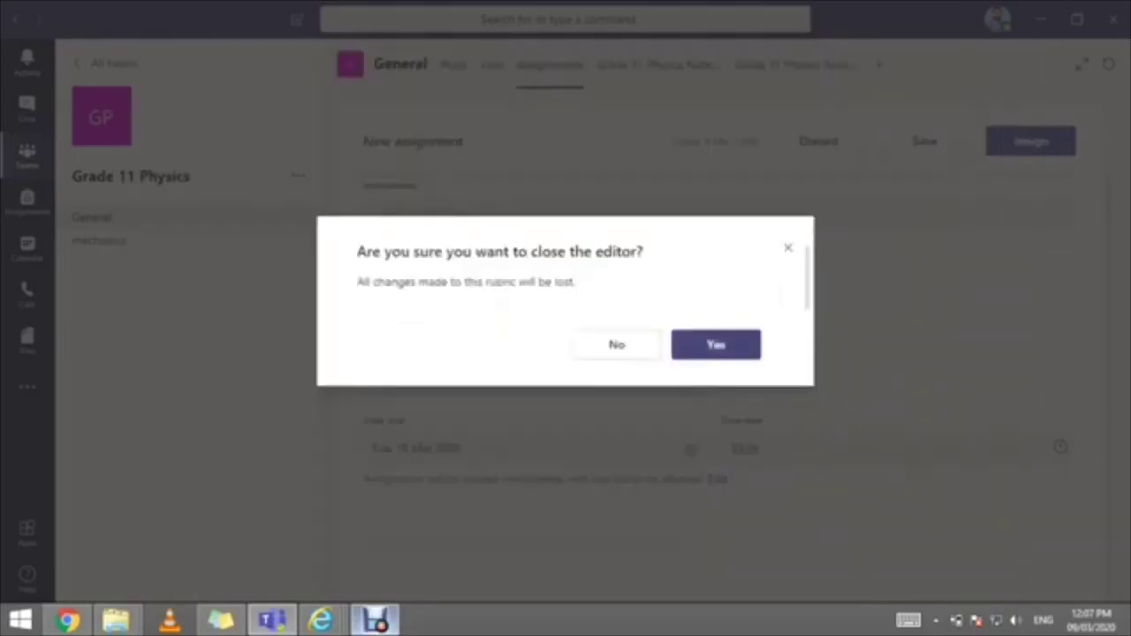
left_click(716, 344)
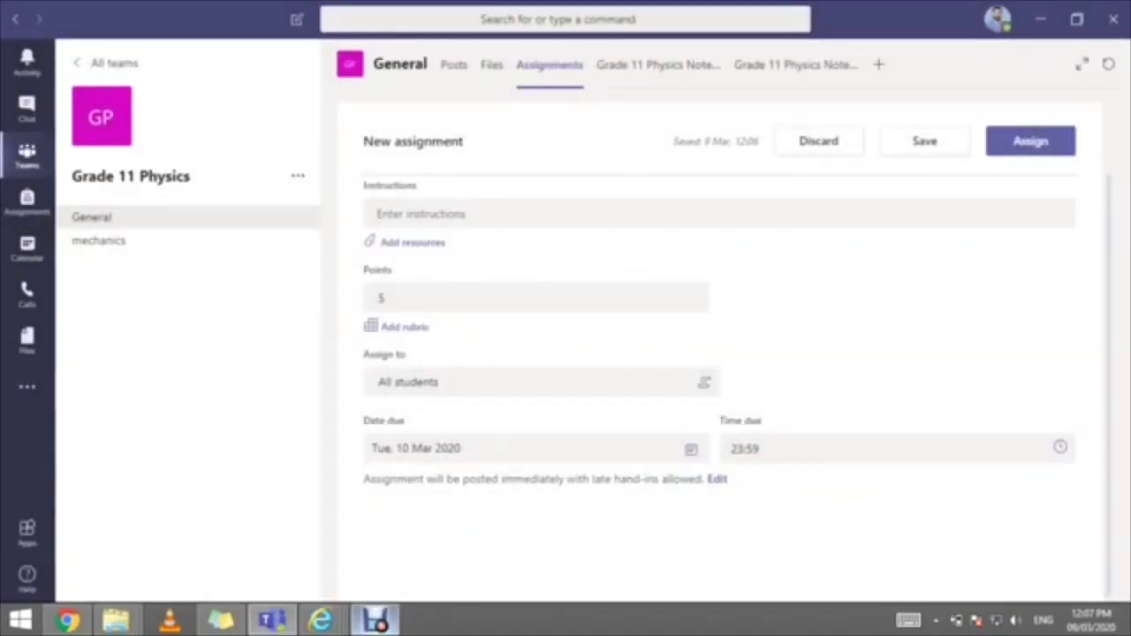
- Open the calendar for choosing the assignment's due date
left_click(540, 382)
left_click(415, 448)
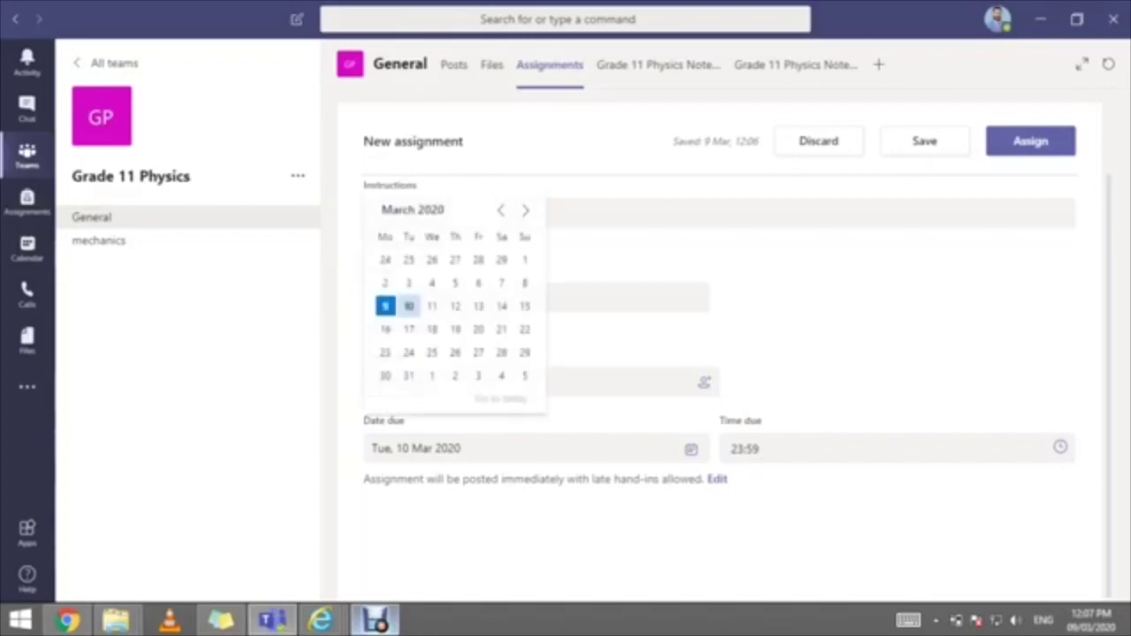